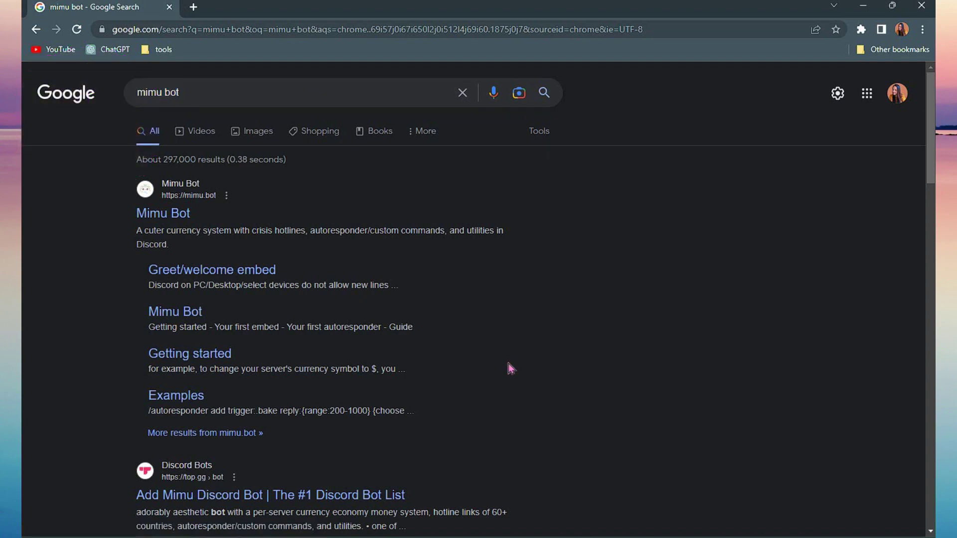
From the Mimu Bot website, invite Mimu to the Caster server and authorize it.
{"action": "left_click", "coordinate": [149, 214]}
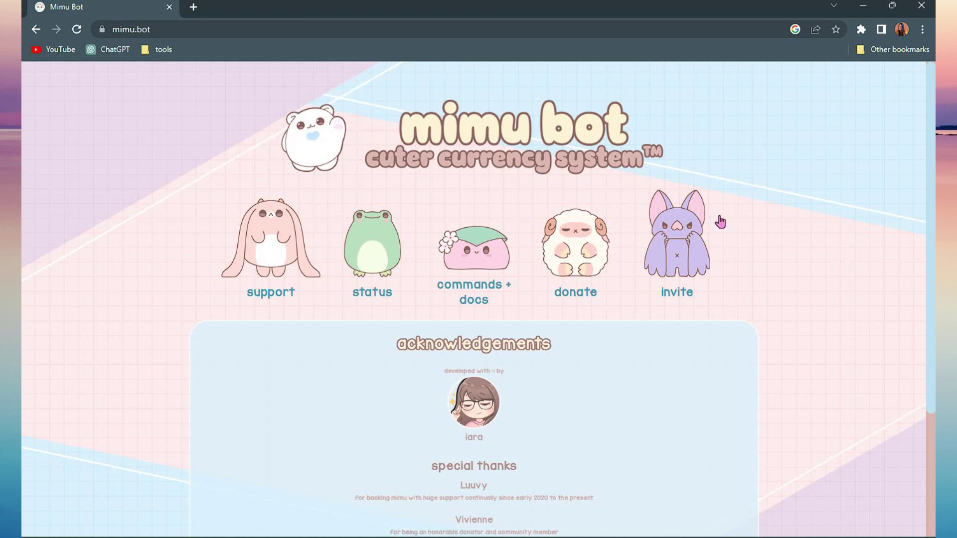
{"action": "scroll", "coordinate": [860, 378], "scroll_direction": "down", "scroll_amount": 2}
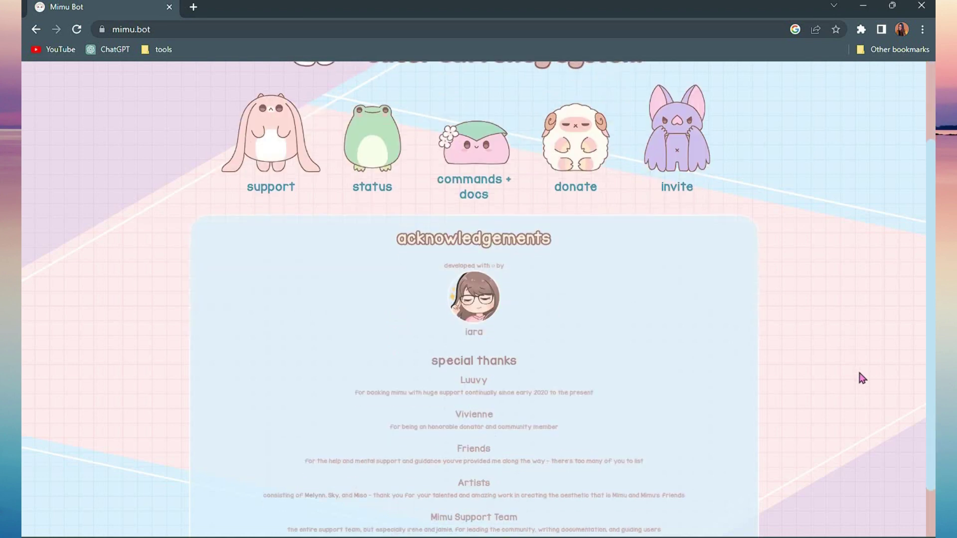
{"action": "scroll", "coordinate": [860, 378], "scroll_direction": "down", "scroll_amount": 1}
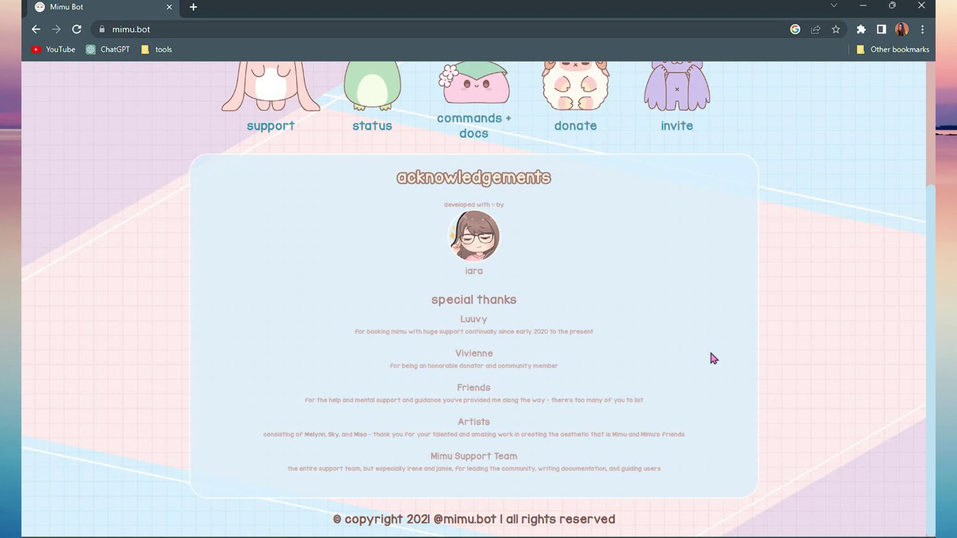
{"action": "scroll", "coordinate": [789, 383], "scroll_direction": "up", "scroll_amount": 3}
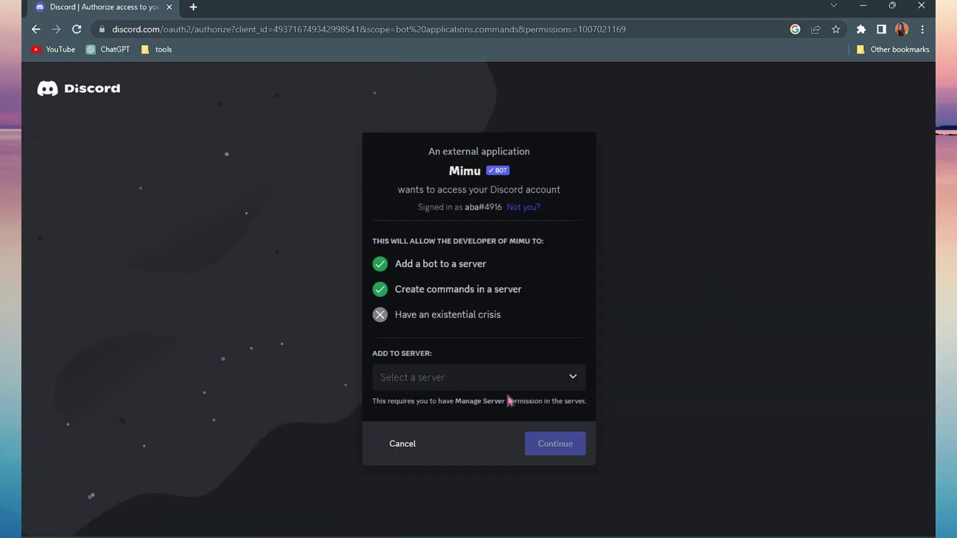
{"action": "left_click", "coordinate": [497, 378]}
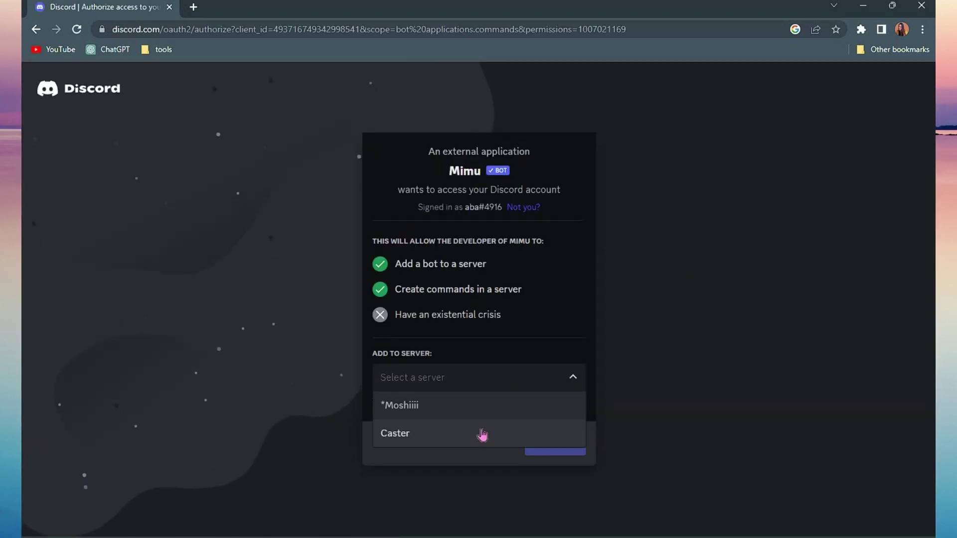
{"action": "left_click", "coordinate": [482, 436]}
{"action": "left_click", "coordinate": [566, 447]}
{"action": "scroll", "coordinate": [538, 265], "scroll_direction": "down", "scroll_amount": 5}
{"action": "left_click", "coordinate": [561, 515]}
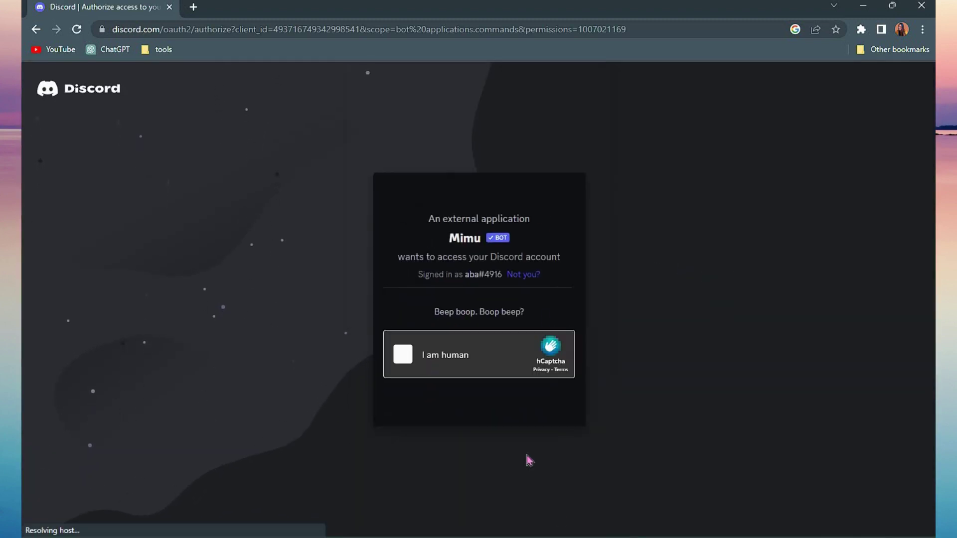
Pass the hCaptcha by selecting the five dog t-shirt images and verifying.
{"action": "left_click", "coordinate": [402, 355]}
{"action": "left_click", "coordinate": [463, 271]}
{"action": "left_click", "coordinate": [545, 271]}
{"action": "left_click", "coordinate": [545, 352]}
{"action": "left_click", "coordinate": [464, 353]}
{"action": "left_click", "coordinate": [546, 437]}
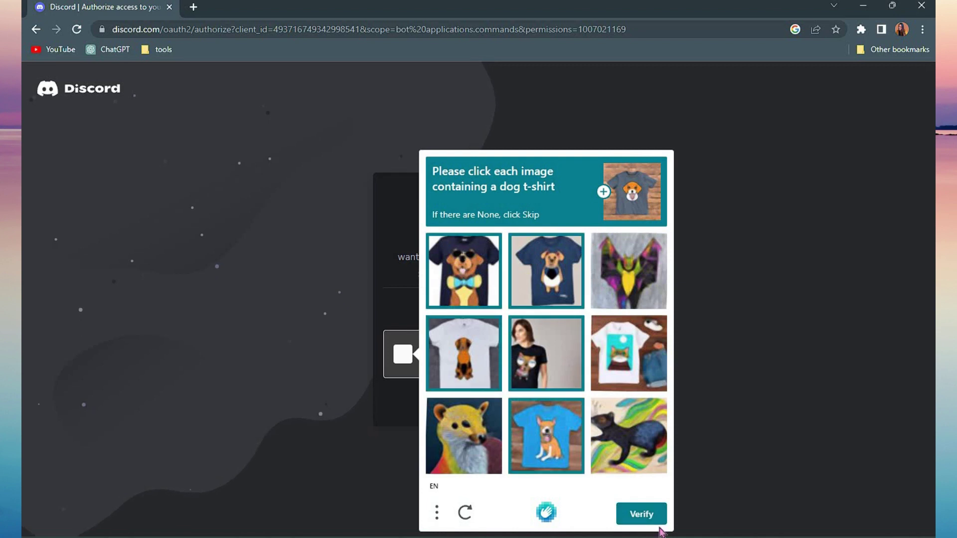
{"action": "left_click", "coordinate": [658, 523]}
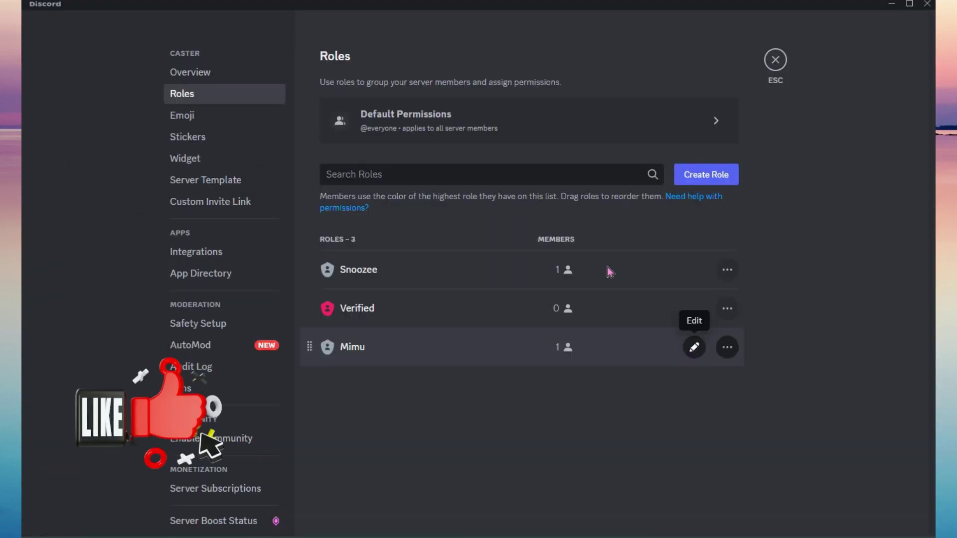
Drag the Mimu role above Verified in Caster's role list and save the order.
{"action": "left_click", "coordinate": [694, 347]}
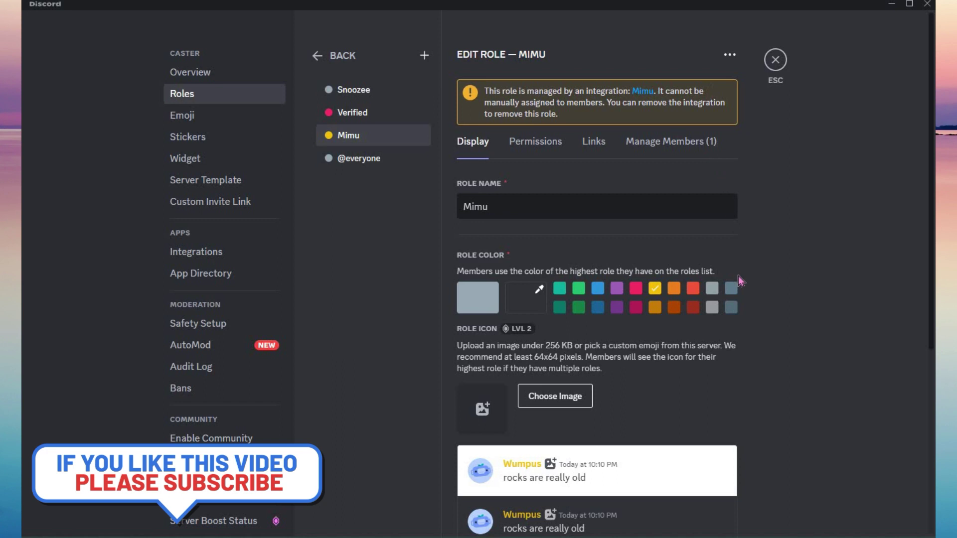
{"action": "scroll", "coordinate": [757, 65], "scroll_direction": "down", "scroll_amount": 4}
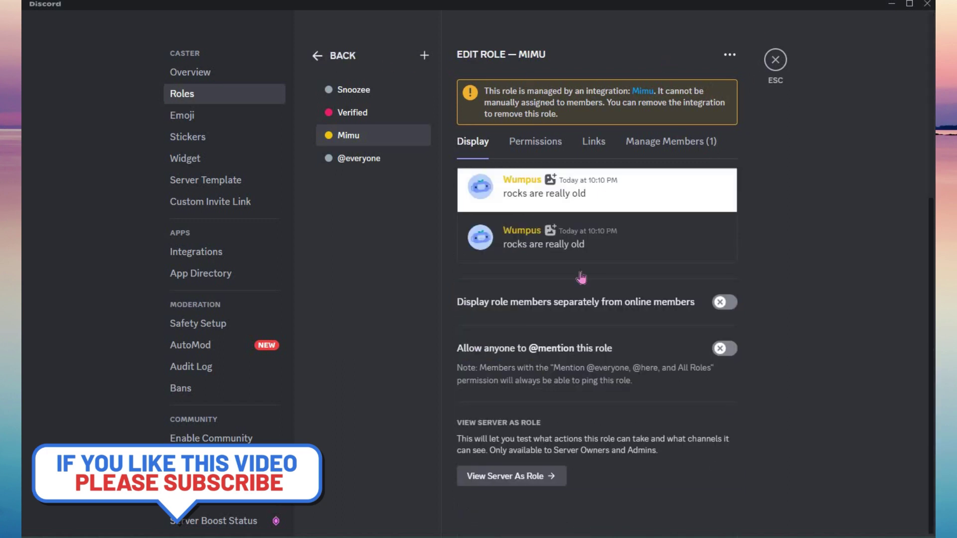
{"action": "left_click_drag", "start_coordinate": [307, 352], "coordinate": [308, 307]}
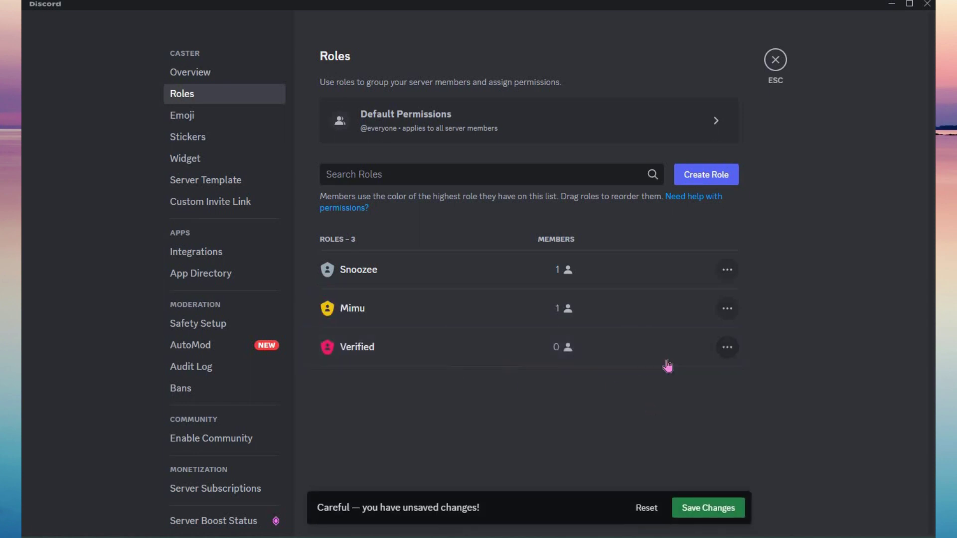
{"action": "left_click", "coordinate": [707, 511]}
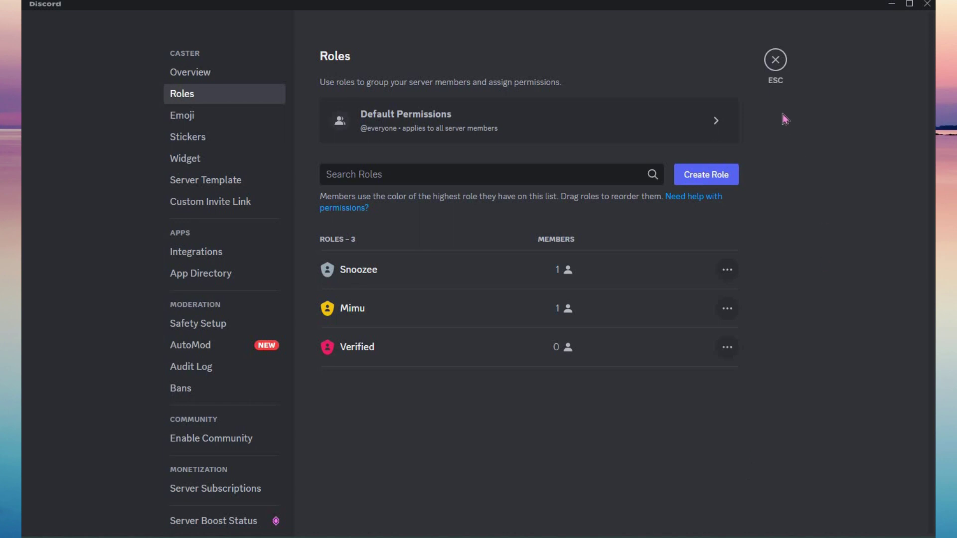
{"action": "left_click", "coordinate": [775, 60]}
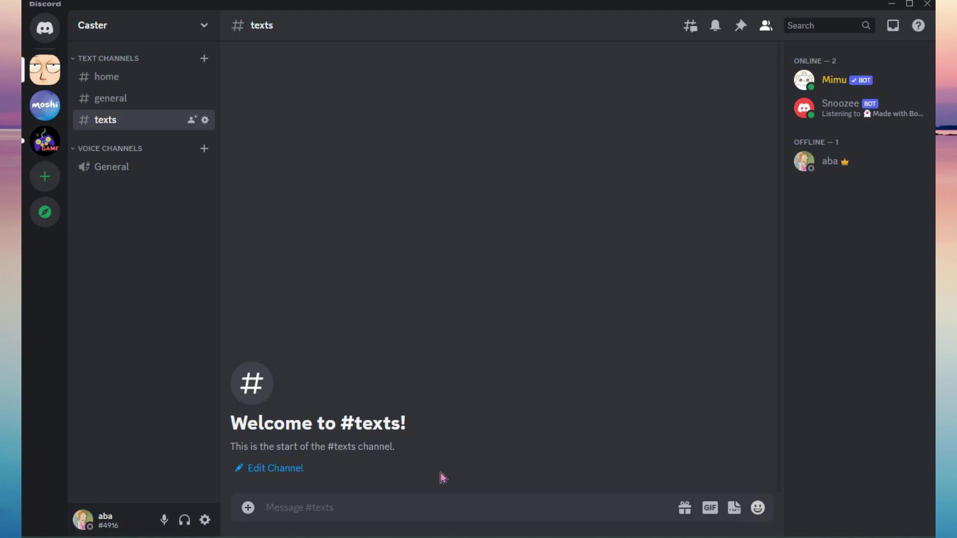
{"action": "type", "text": "/au"}
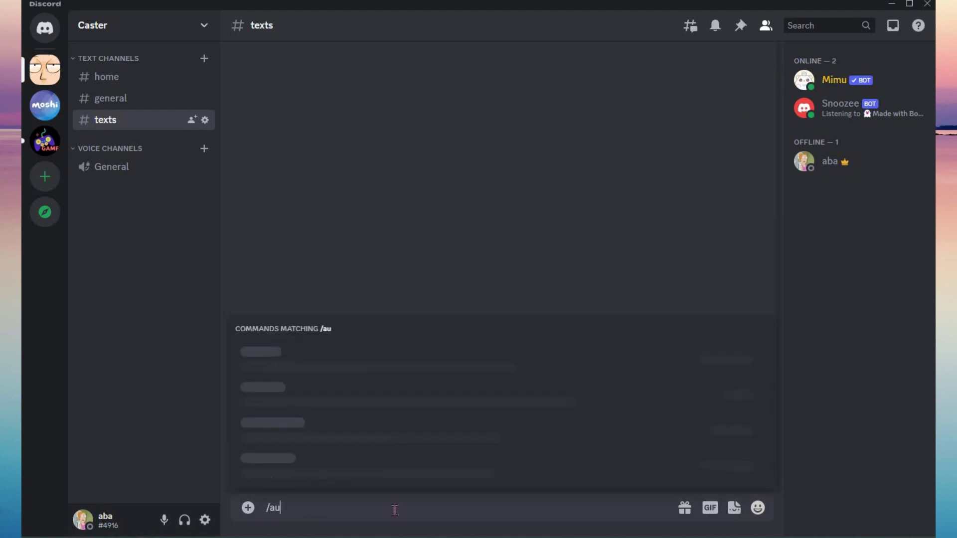
{"action": "left_click", "coordinate": [410, 236]}
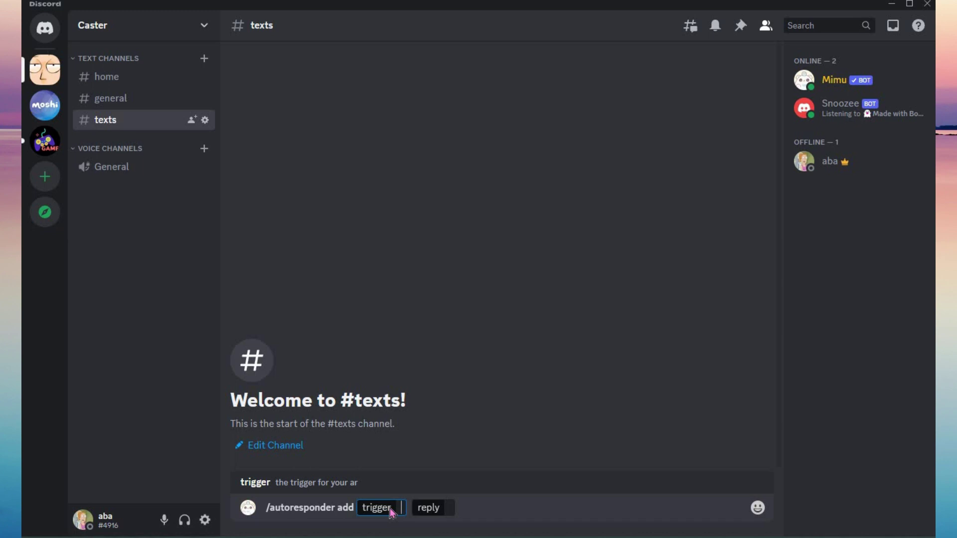
{"action": "type", "text": "castme"}
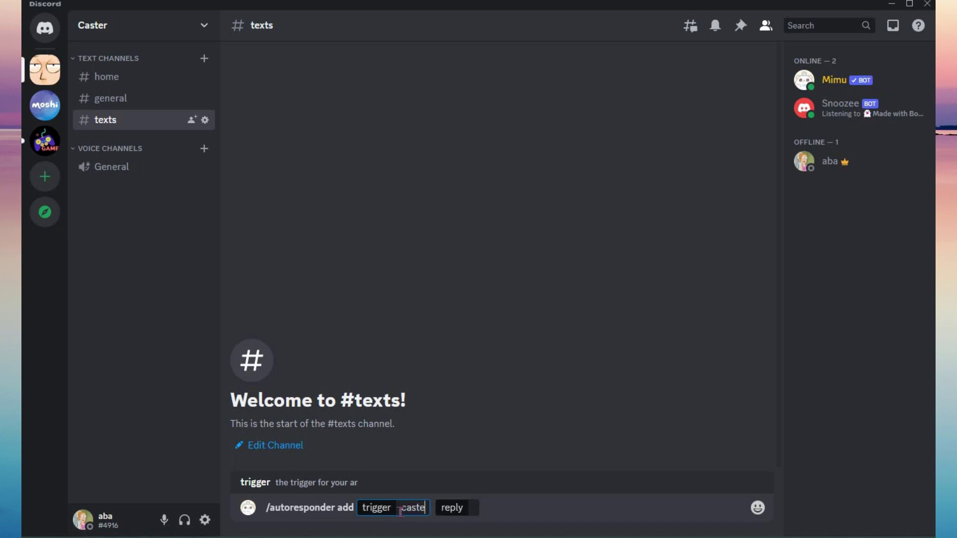
{"action": "left_click", "coordinate": [460, 507]}
{"action": "type", "text": "{dm}{delete}{emebed:"}
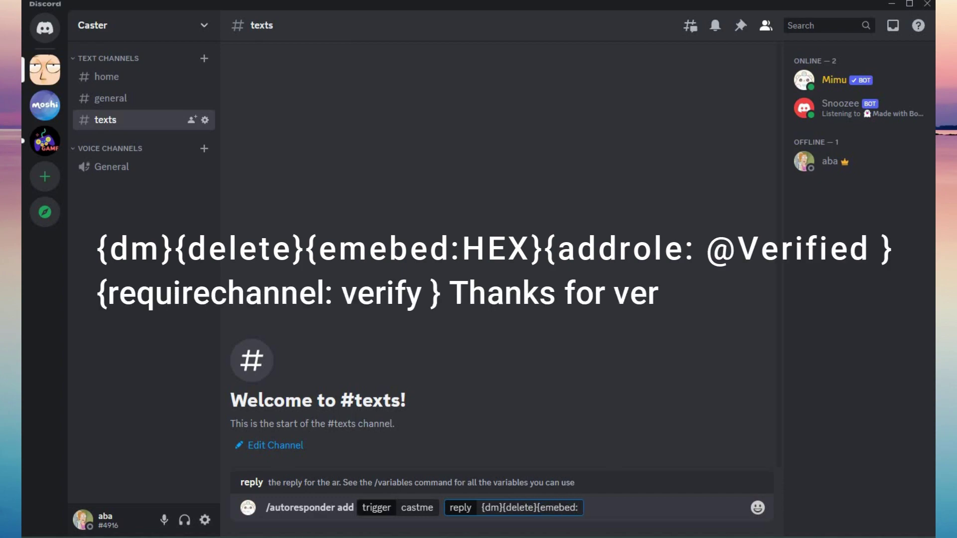
{"action": "type", "text": "#a5879e"}
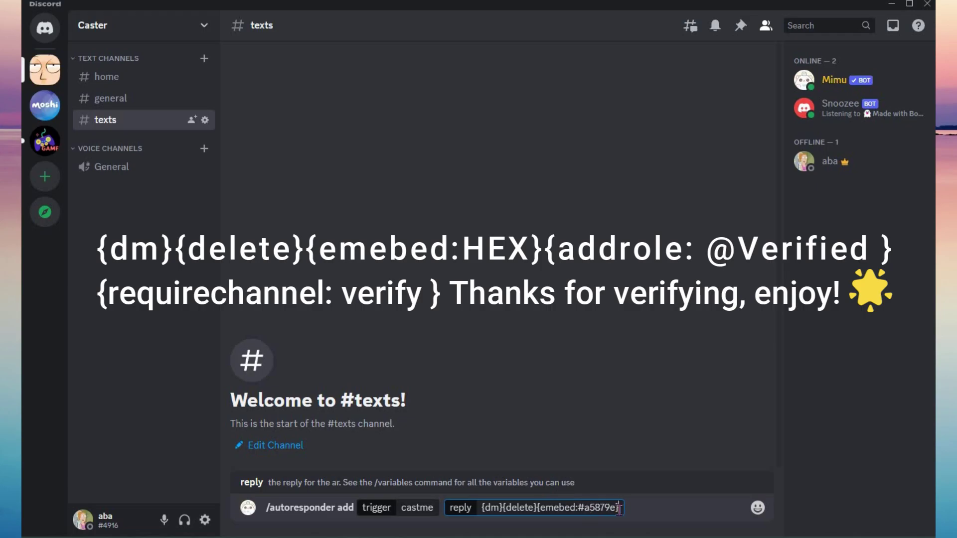
{"action": "type", "text": "}{addrole: @ver"}
{"action": "key", "text": "Tab"}
{"action": "type", "text": "}"}
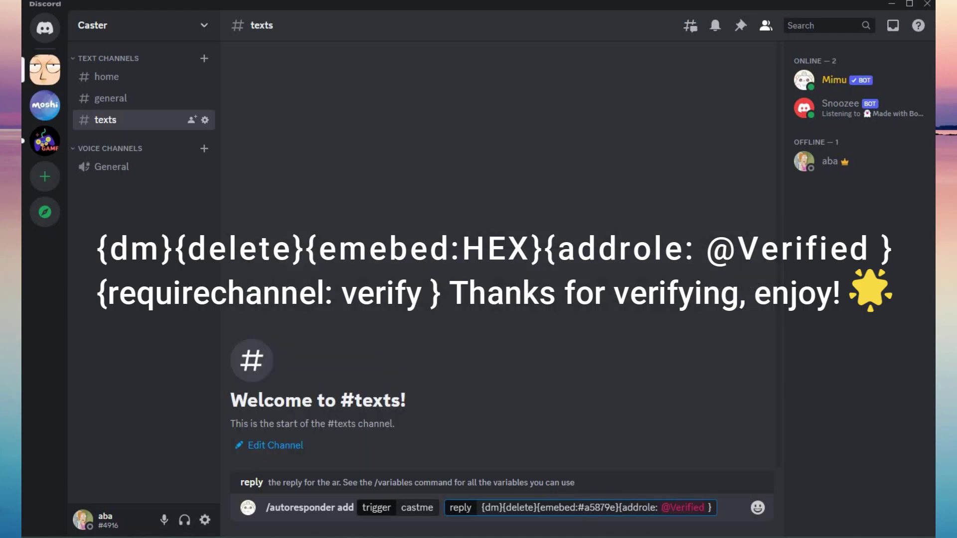
{"action": "type", "text": "{requirechannel: #verify"}
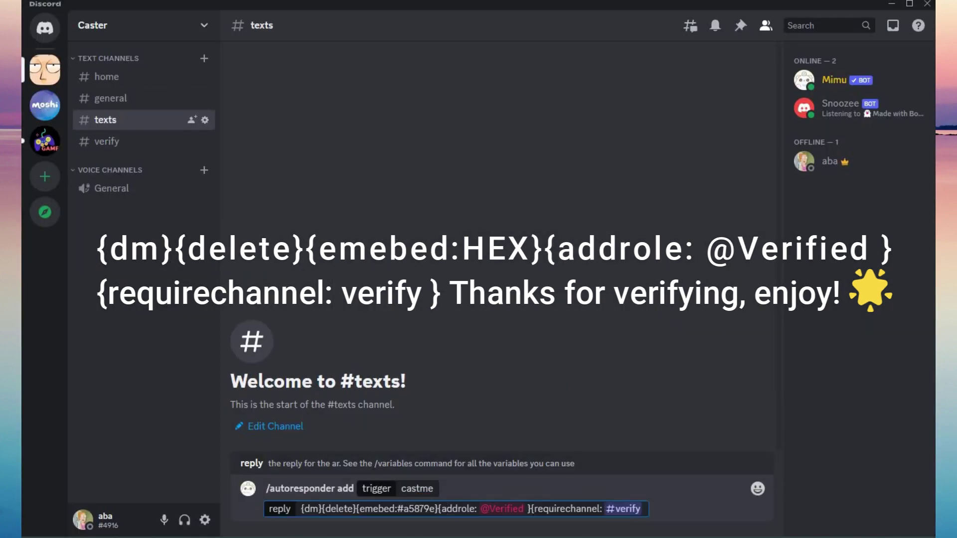
{"action": "type", "text": " Thanks for verifying, enjoy!"}
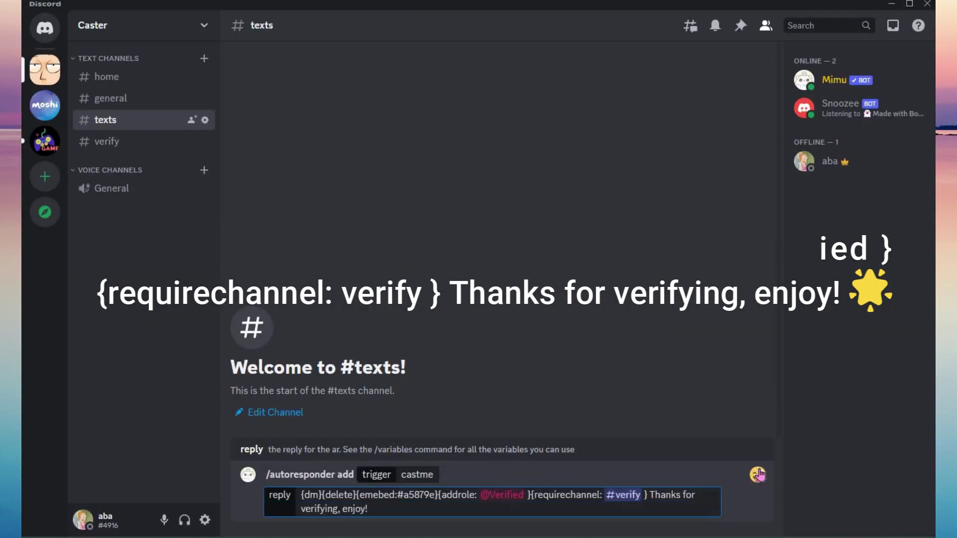
{"action": "left_click", "coordinate": [756, 489]}
{"action": "left_click", "coordinate": [523, 224]}
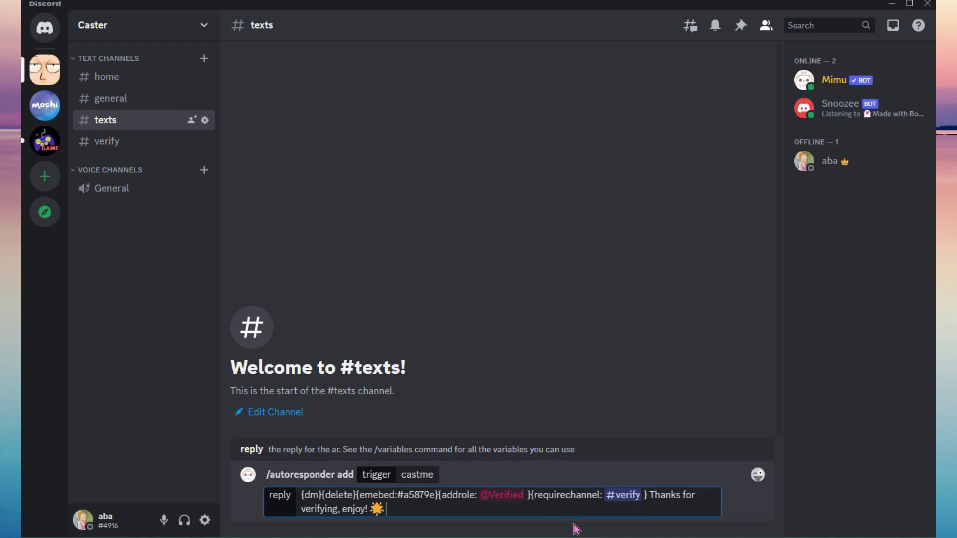
{"action": "key", "text": "Return"}
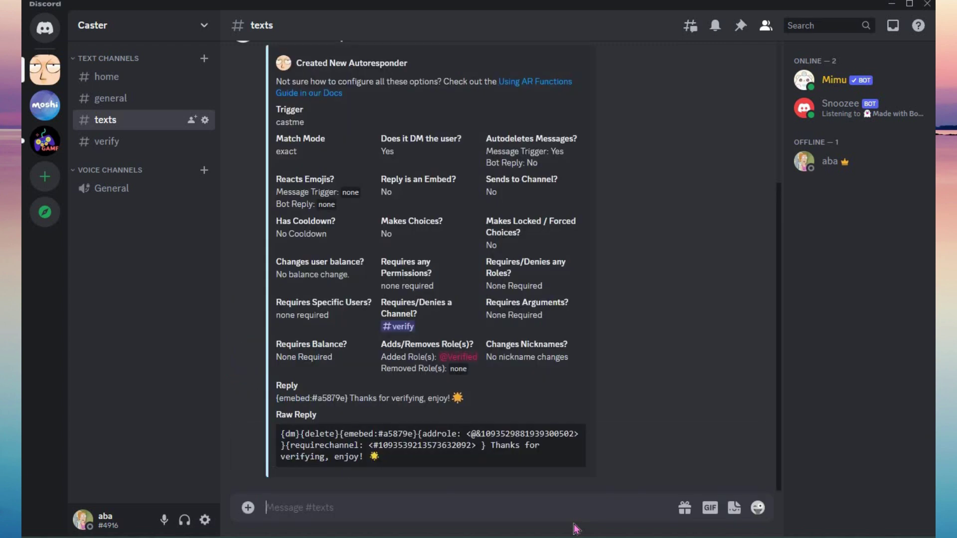
{"action": "scroll", "coordinate": [657, 344], "scroll_direction": "up", "scroll_amount": 5}
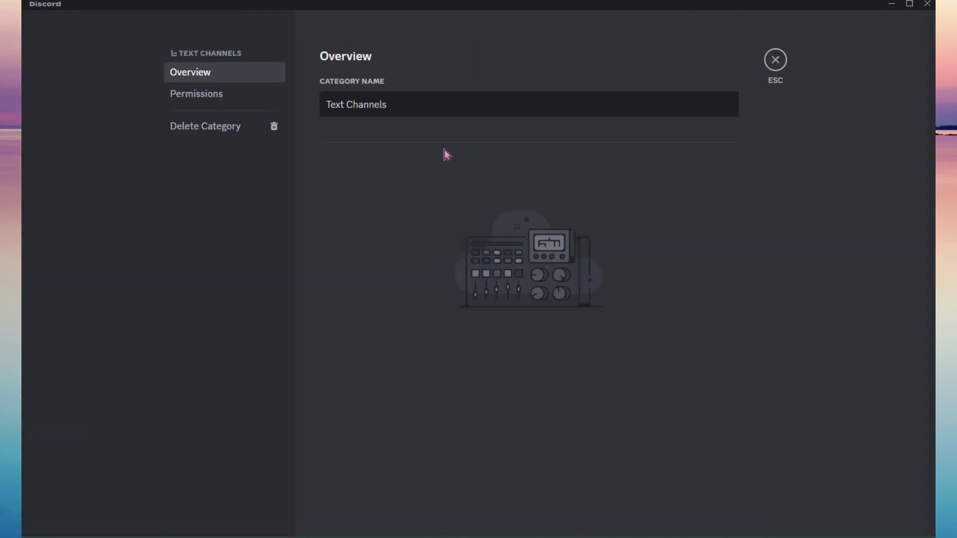
Make Text Channels private, allow View Channels for Verified, and save.
{"action": "left_click", "coordinate": [222, 96]}
{"action": "left_click", "coordinate": [675, 345]}
{"action": "left_click", "coordinate": [441, 406]}
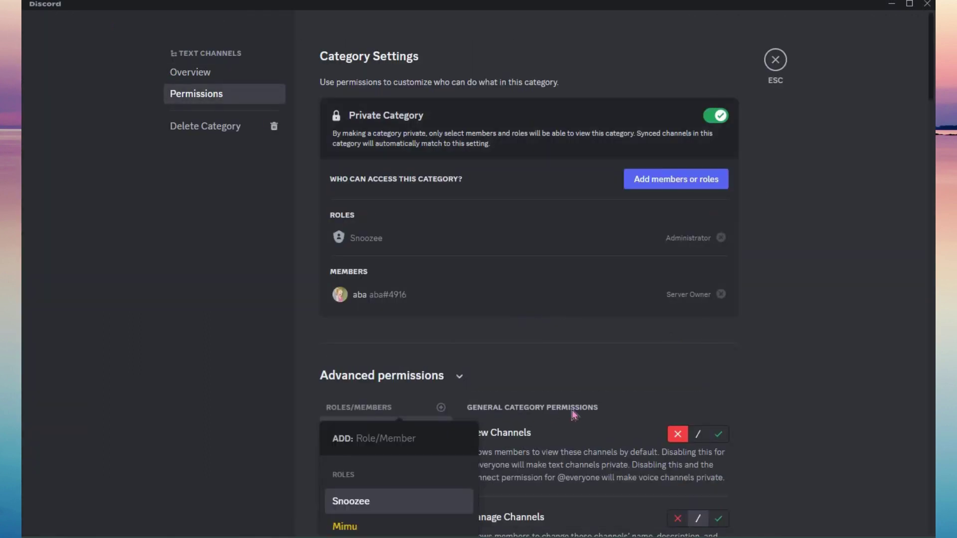
{"action": "scroll", "coordinate": [572, 412], "scroll_direction": "down", "scroll_amount": 3}
{"action": "scroll", "coordinate": [373, 494], "scroll_direction": "down", "scroll_amount": 1}
{"action": "left_click", "coordinate": [373, 494]}
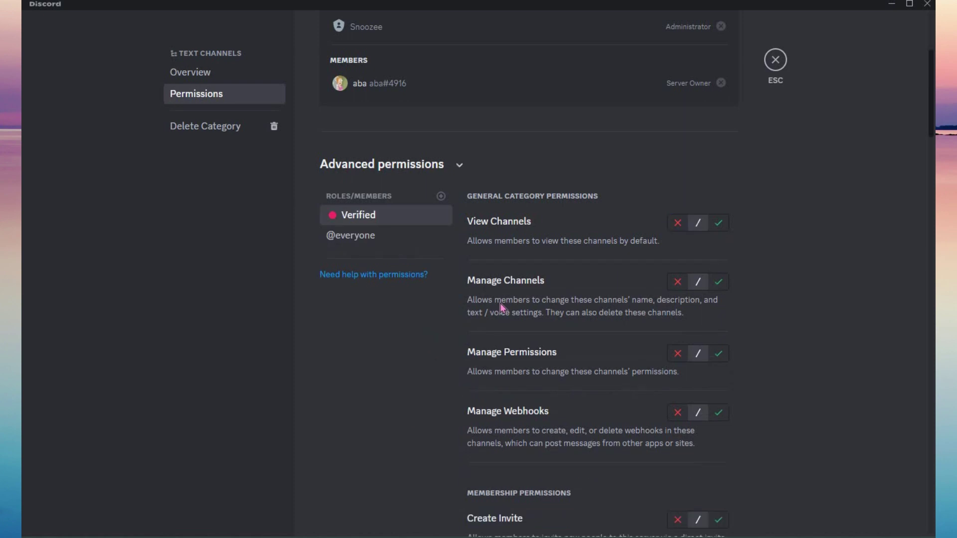
{"action": "left_click", "coordinate": [718, 223]}
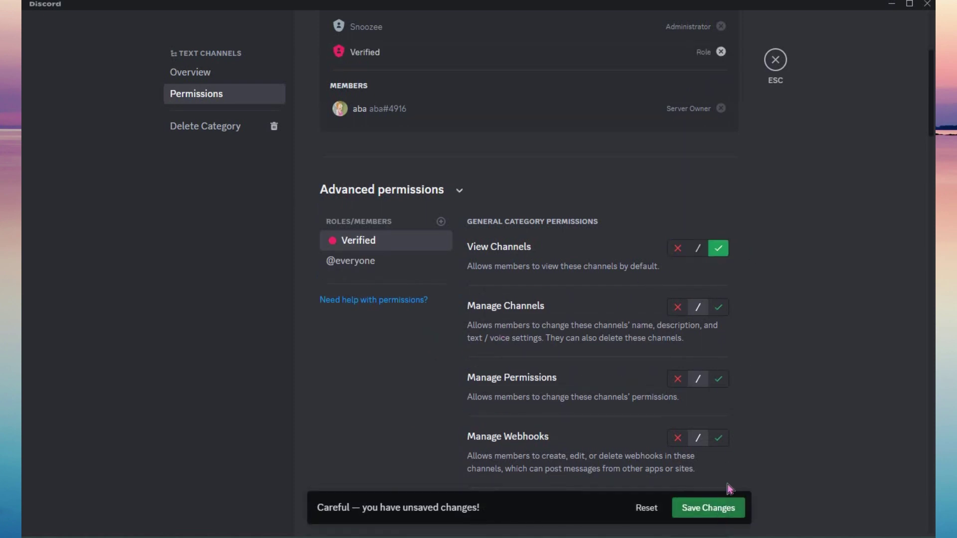
{"action": "left_click", "coordinate": [722, 514]}
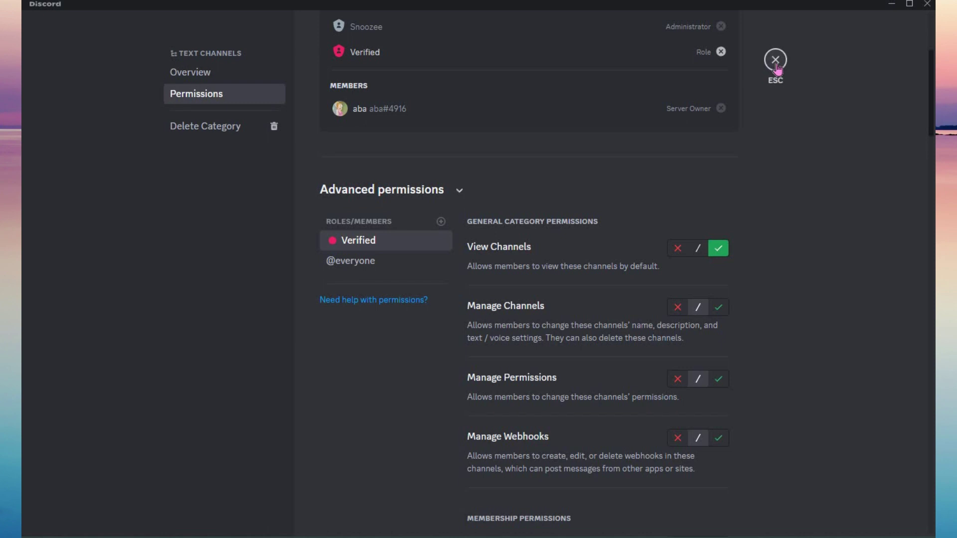
As the test account, send castme in #verify and open Mimu's thank-you DM.
{"action": "key", "text": "Escape"}
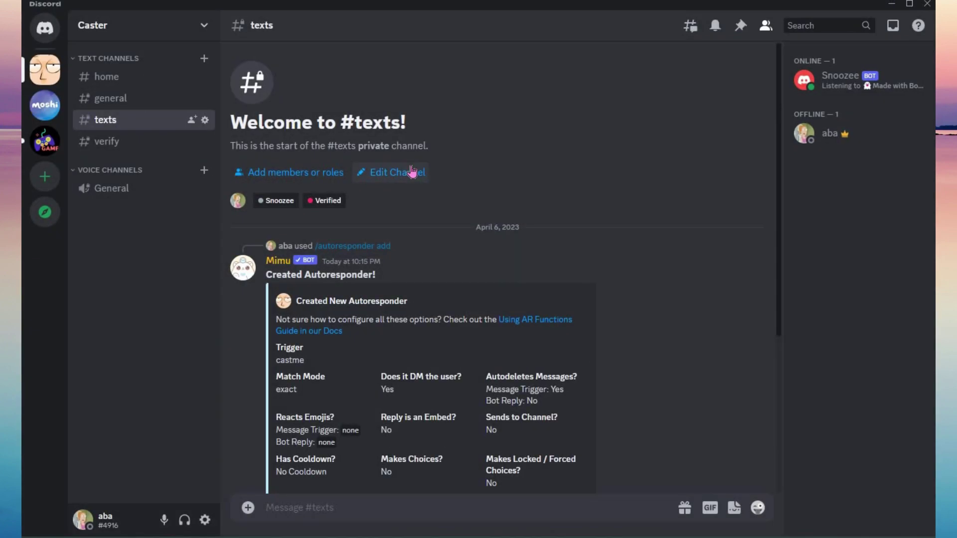
{"action": "left_click", "coordinate": [133, 144]}
{"action": "type", "text": "castme"}
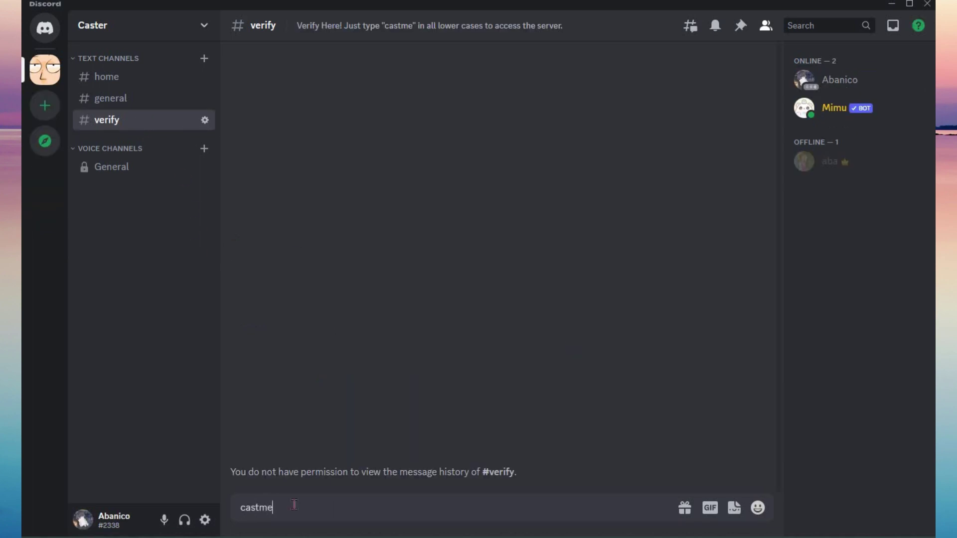
{"action": "key", "text": "Return"}
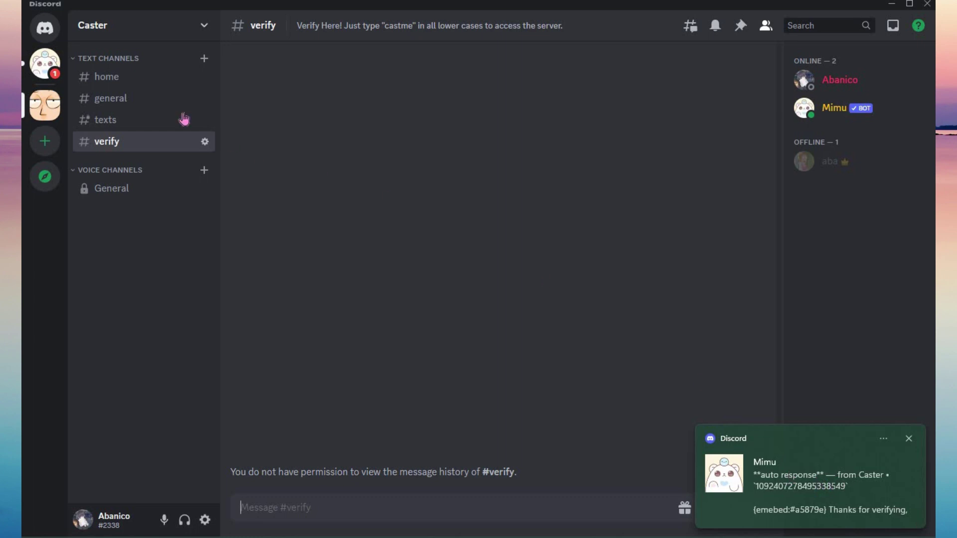
{"action": "left_click", "coordinate": [50, 68]}
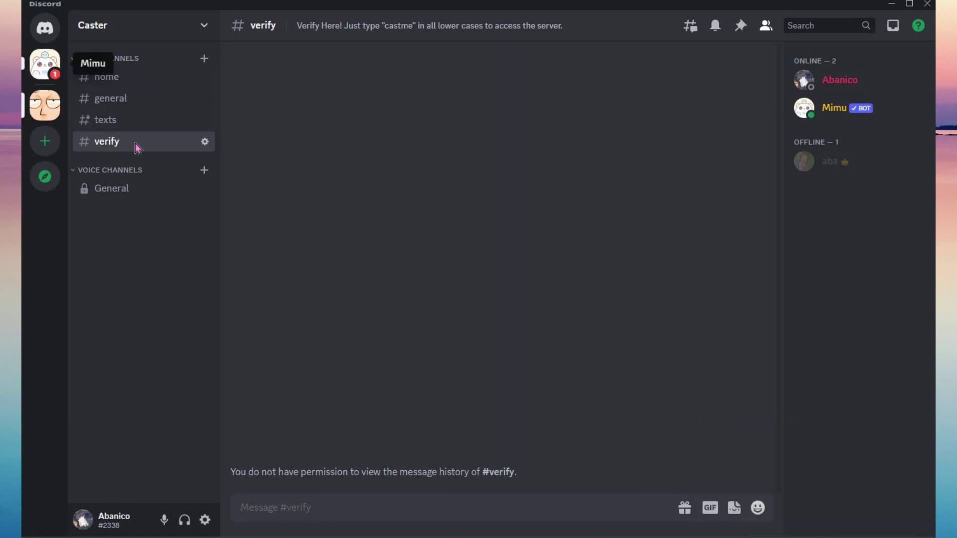